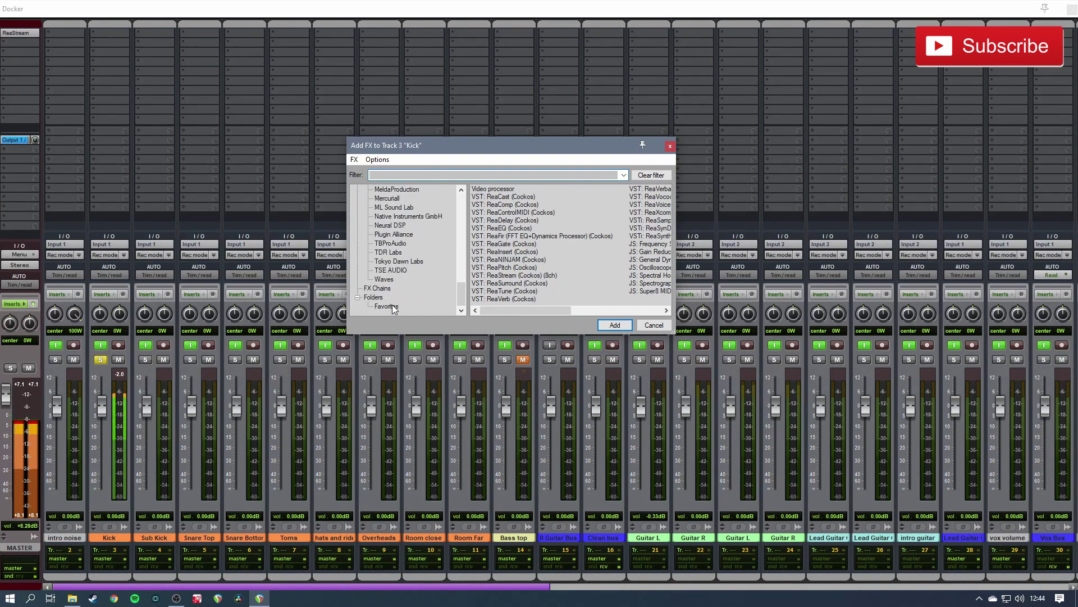
# Add CLA-76 Mono from Favorites to the Kick track with attack and release near 7 and ratio ALL
pyautogui.click(394, 308)
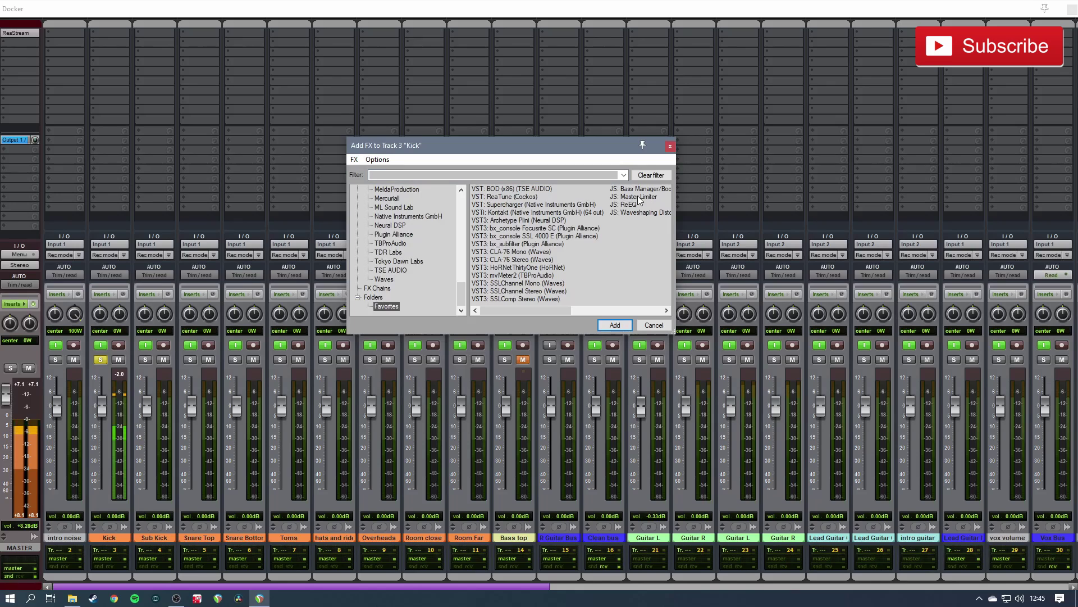
pyautogui.doubleClick(518, 251)
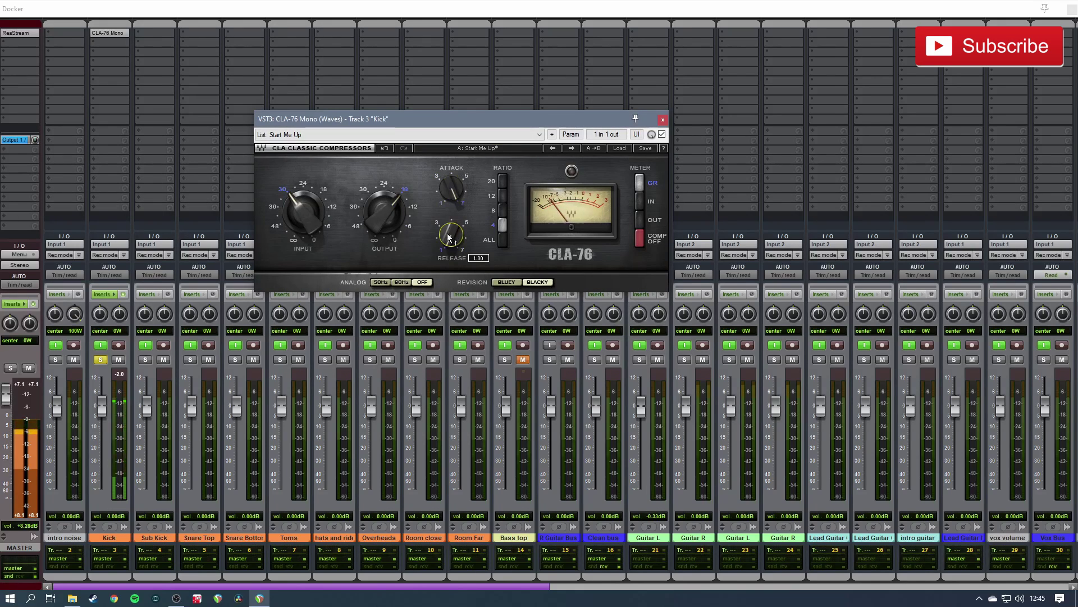
pyautogui.moveTo(448, 191); pyautogui.dragTo(449, 204)
pyautogui.click(503, 240)
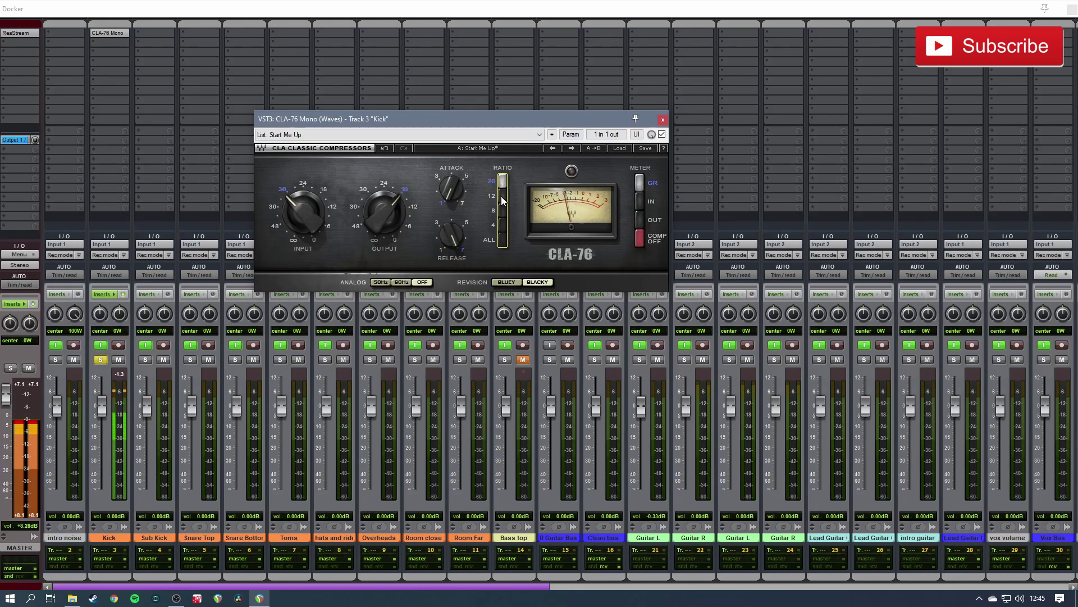
pyautogui.click(663, 119)
# Place ReEQ before CLA-76 on Kick: wide 10 dB cut at 243 Hz, 4 dB low boost, high shelf
pyautogui.doubleClick(131, 60)
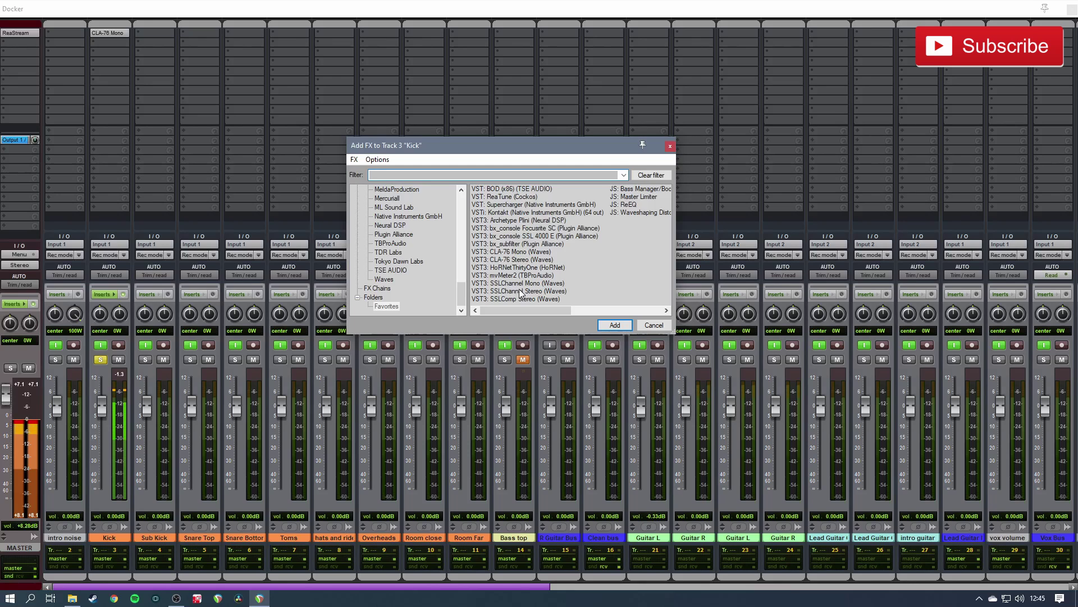
pyautogui.doubleClick(623, 205)
pyautogui.moveTo(111, 42); pyautogui.dragTo(112, 35)
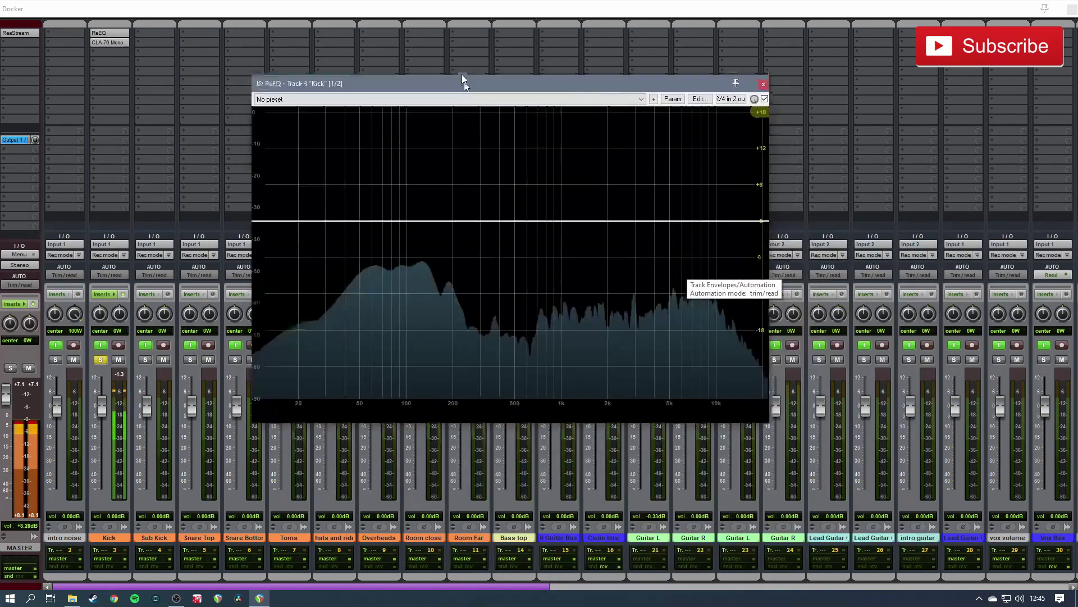
pyautogui.moveTo(504, 349); pyautogui.dragTo(458, 350)
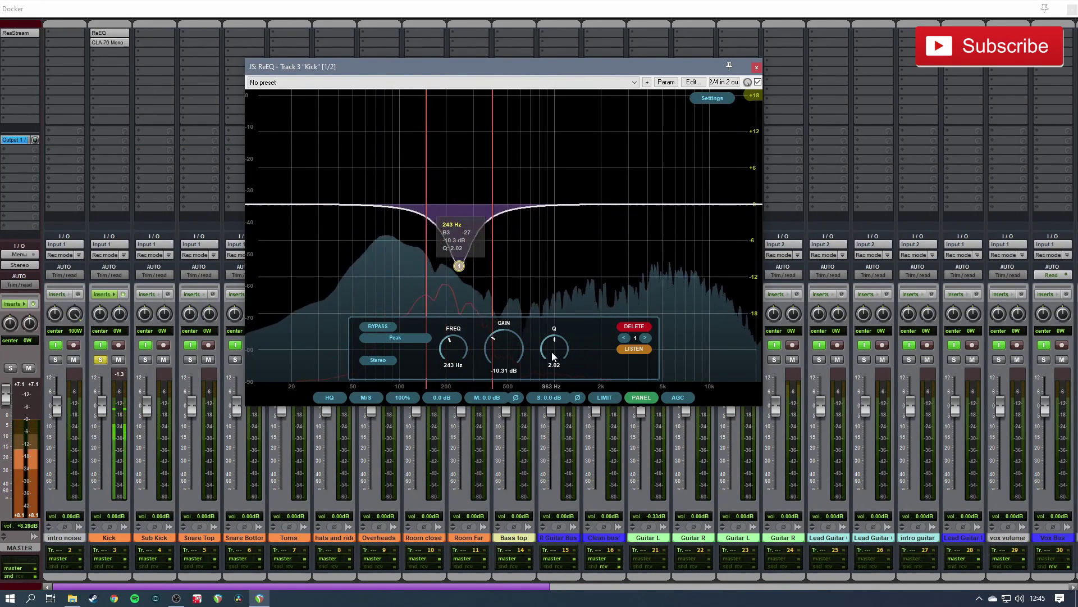
pyautogui.moveTo(552, 352); pyautogui.dragTo(551, 337)
pyautogui.doubleClick(373, 204)
pyautogui.moveTo(376, 200); pyautogui.dragTo(361, 179)
pyautogui.doubleClick(726, 207)
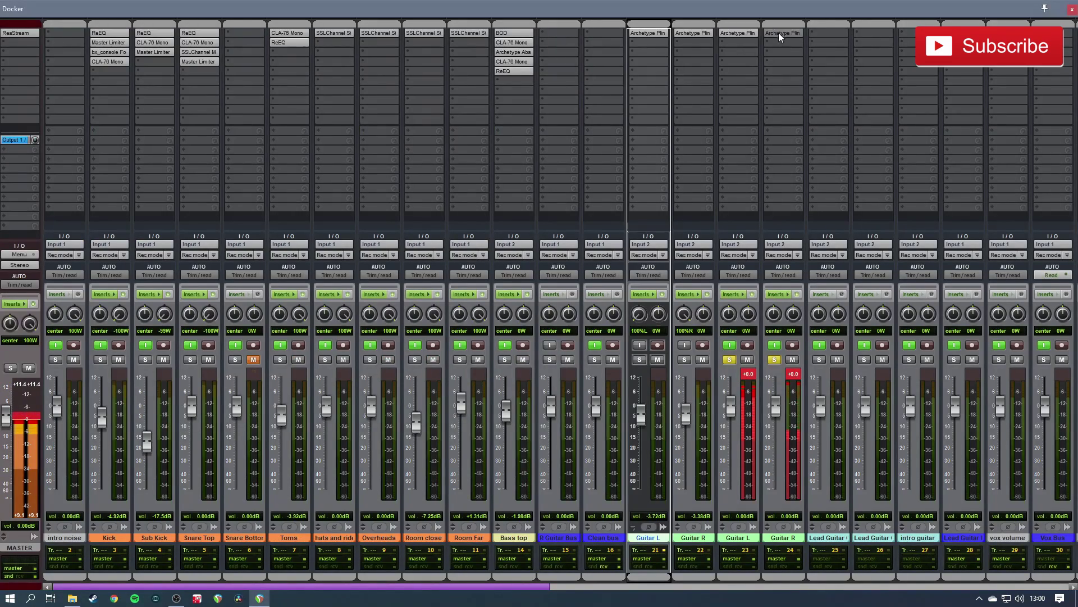
# Copy Archetype Plini onto the second pair of guitar tracks and load the Electric Sunrise - Crunch preset
pyautogui.moveTo(779, 34); pyautogui.dragTo(737, 33)
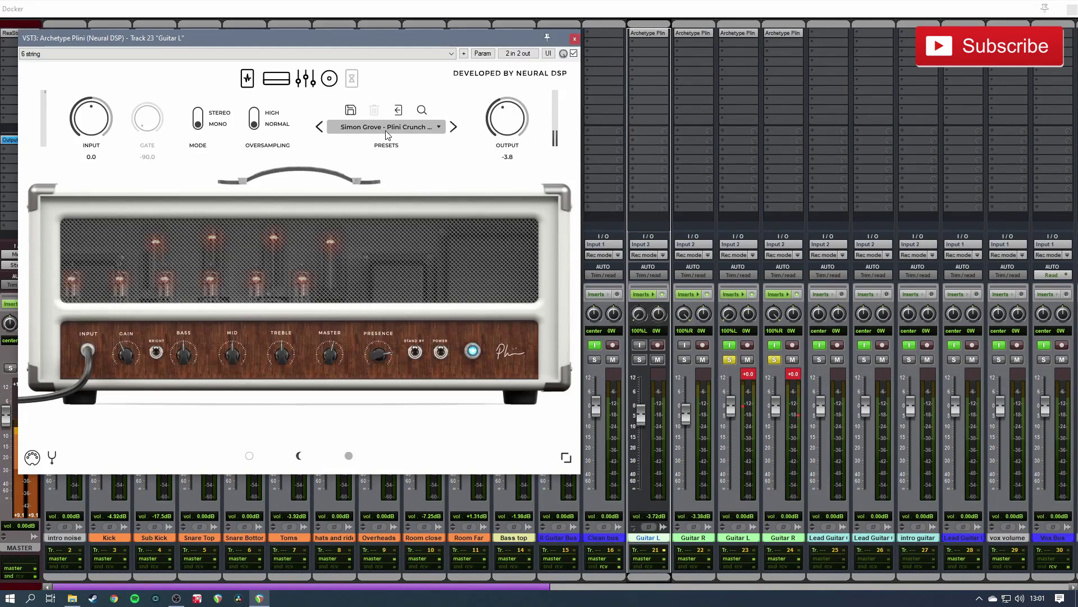
pyautogui.click(387, 127)
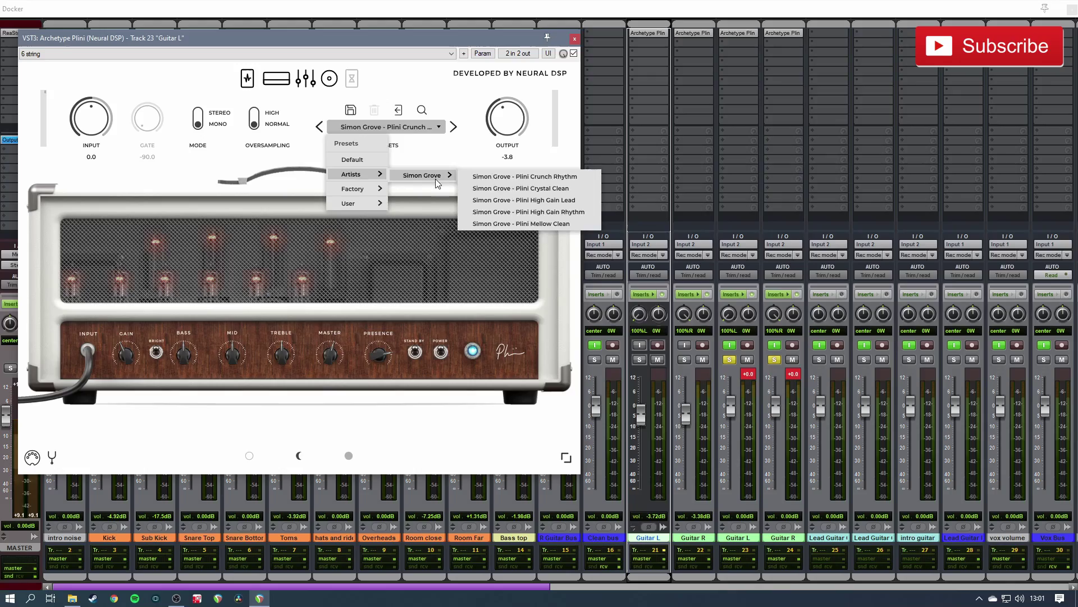
pyautogui.moveTo(421, 185)
pyautogui.click(495, 203)
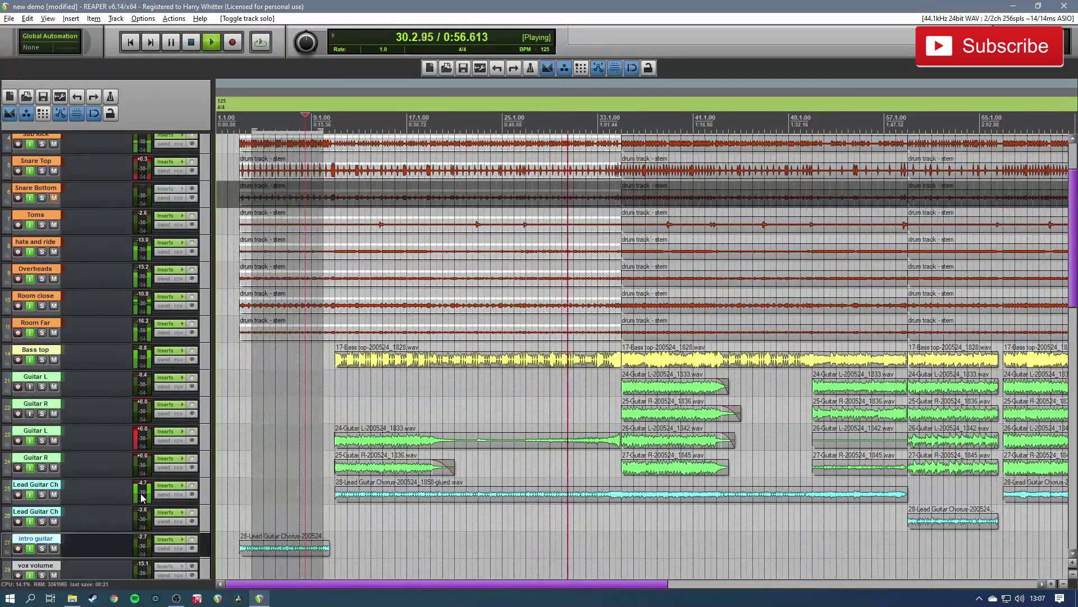
# Check the routing of the Lead Vox First verse stem track and solo it
pyautogui.scroll(-5, 141, 493)
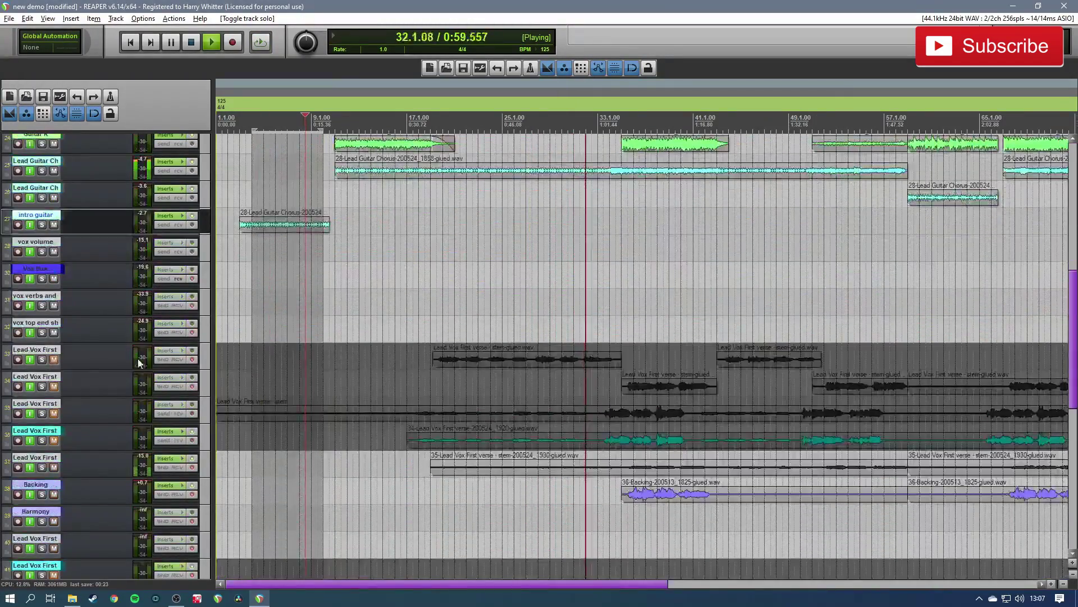
pyautogui.click(165, 359)
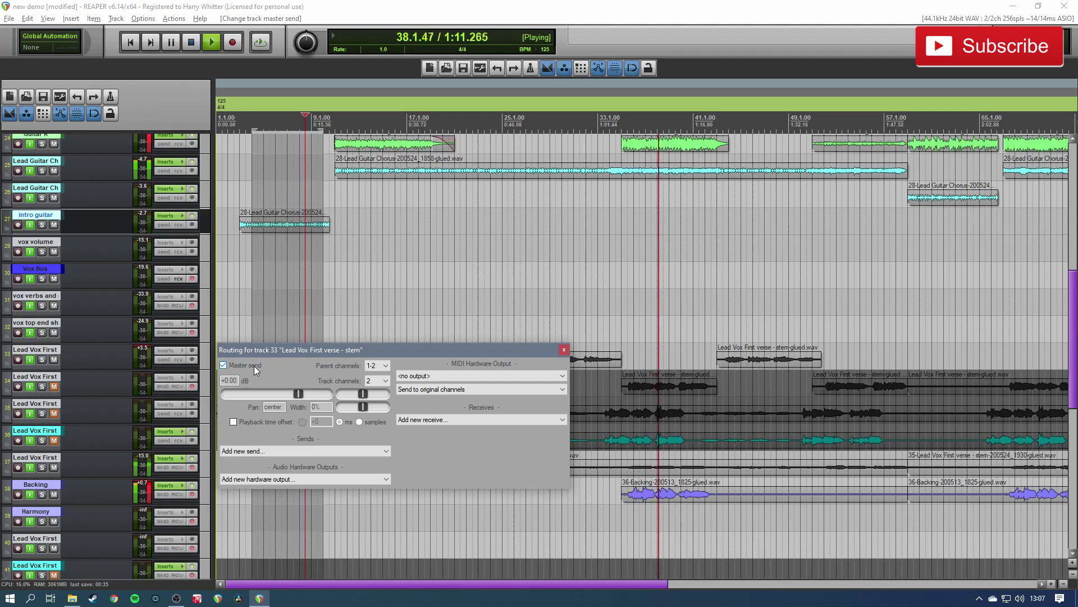
pyautogui.click(41, 360)
pyautogui.click(564, 350)
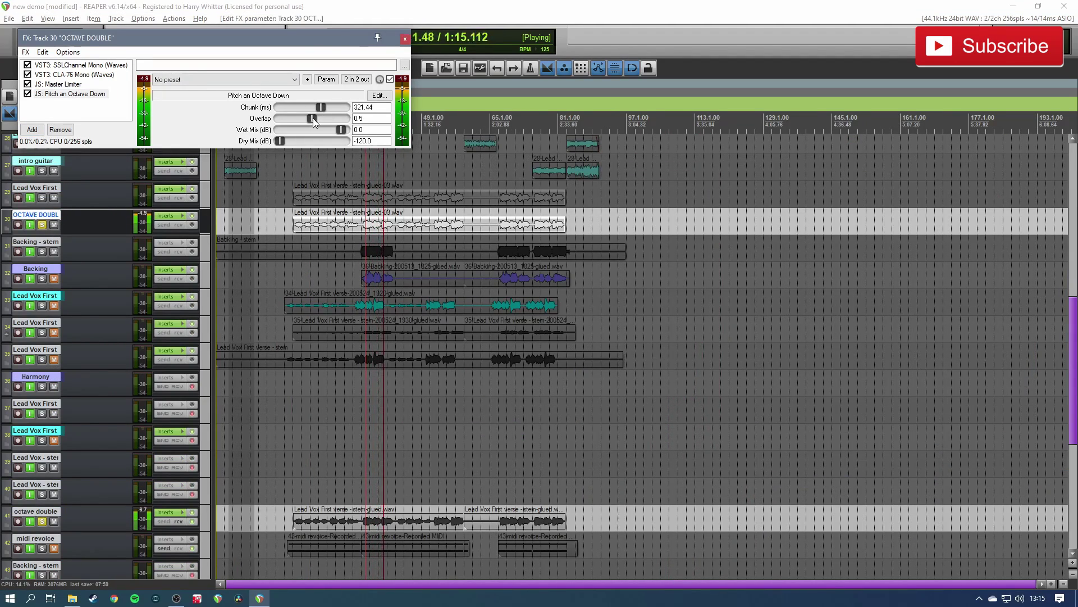
# Close the OCTAVE DOUBLE effect chain, clear all solos, stop playback and save the project
pyautogui.press('Escape')
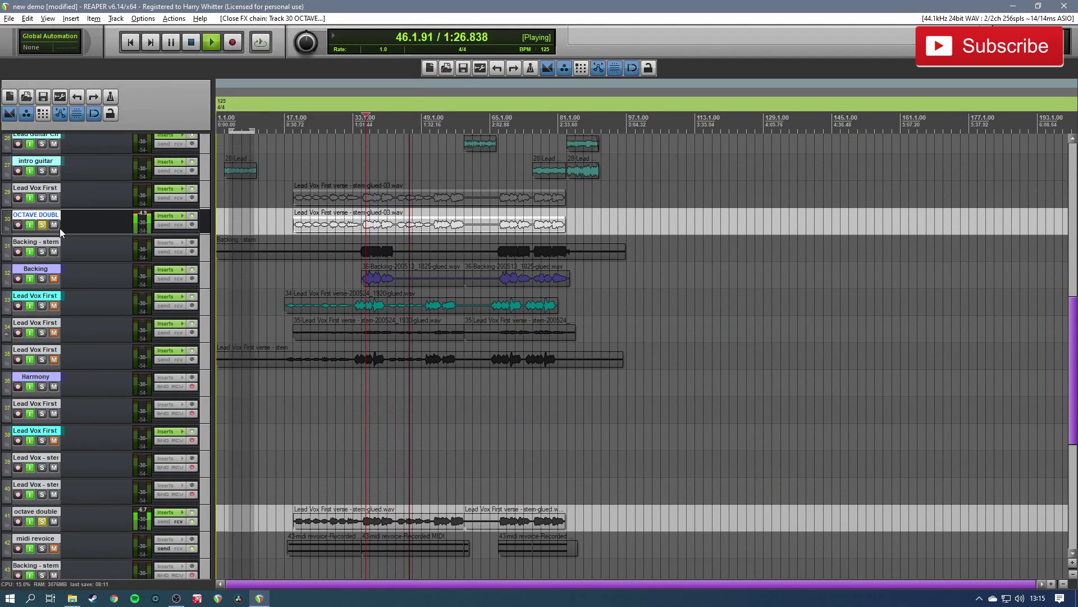
pyautogui.click(41, 225)
pyautogui.click(43, 521)
pyautogui.press('space')
pyautogui.hotkey('ctrl', 's')
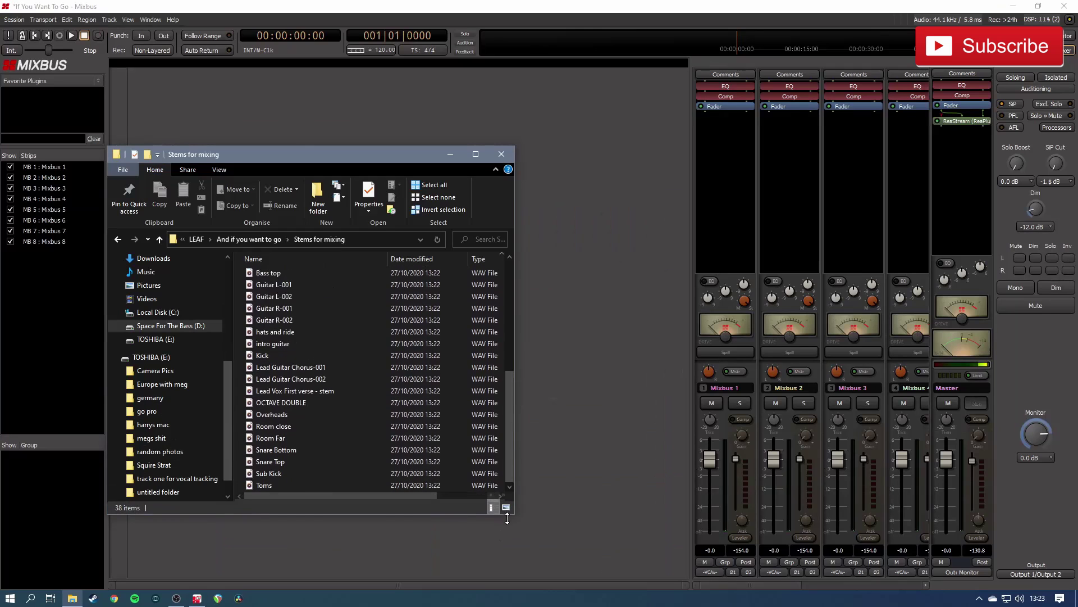
# Drag the 19 stems, Bass top through Toms, from Explorer into Mixbus and open the Kick's SSLChannel
pyautogui.moveTo(508, 518); pyautogui.dragTo(508, 529)
pyautogui.keyDown('shift'); pyautogui.click(273, 493); pyautogui.keyUp('shift')
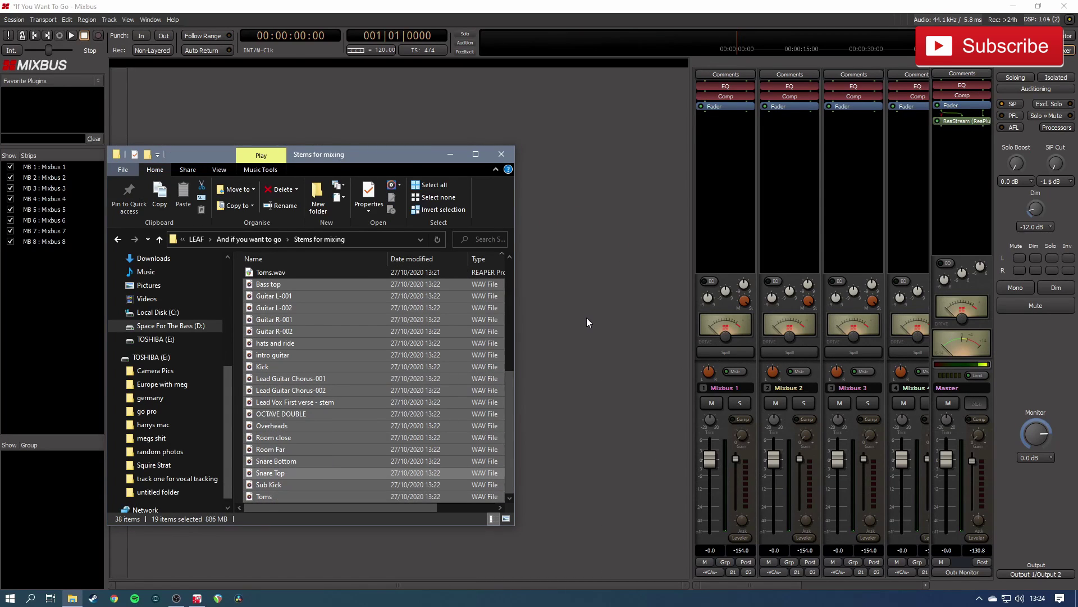
pyautogui.moveTo(410, 157); pyautogui.dragTo(387, 119)
pyautogui.hotkey('alt', 'e')
pyautogui.moveTo(301, 245); pyautogui.dragTo(569, 242)
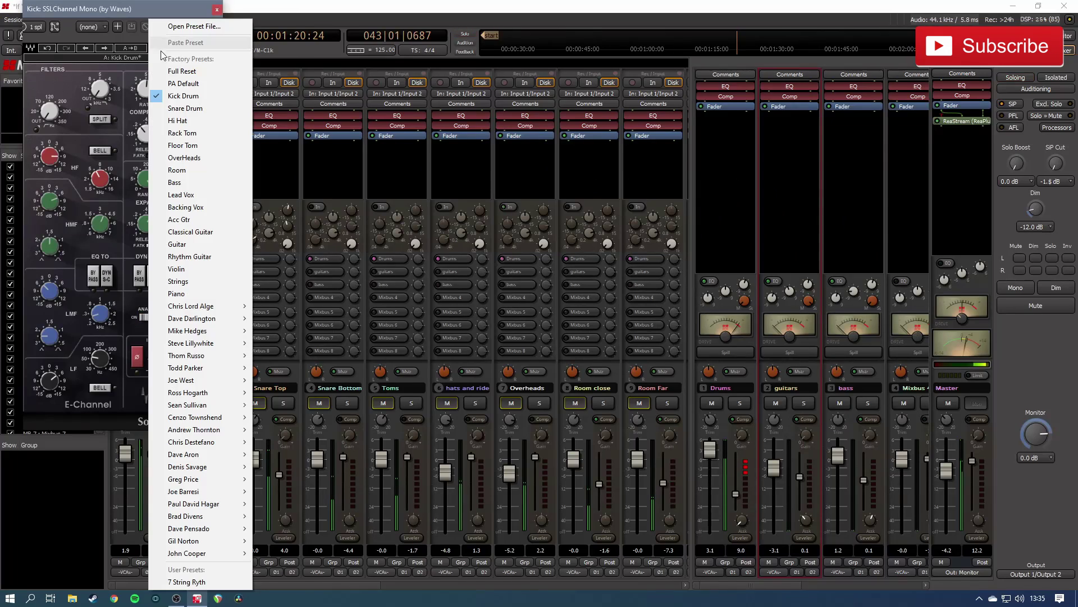
pyautogui.click(186, 57)
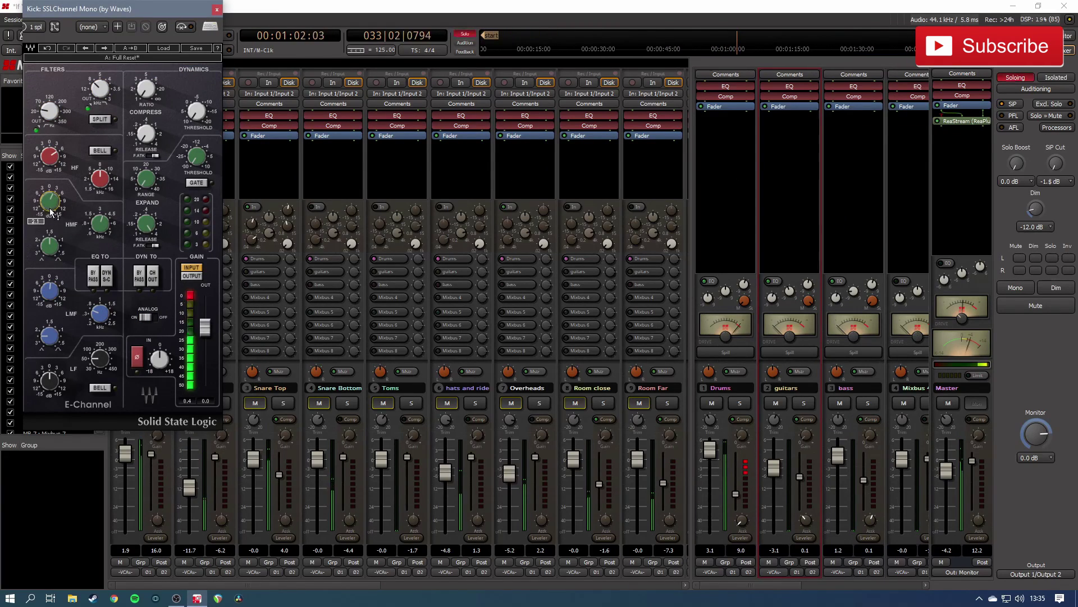
# Close the Kick strip's SSLChannel Mono plug-in window
pyautogui.click(217, 9)
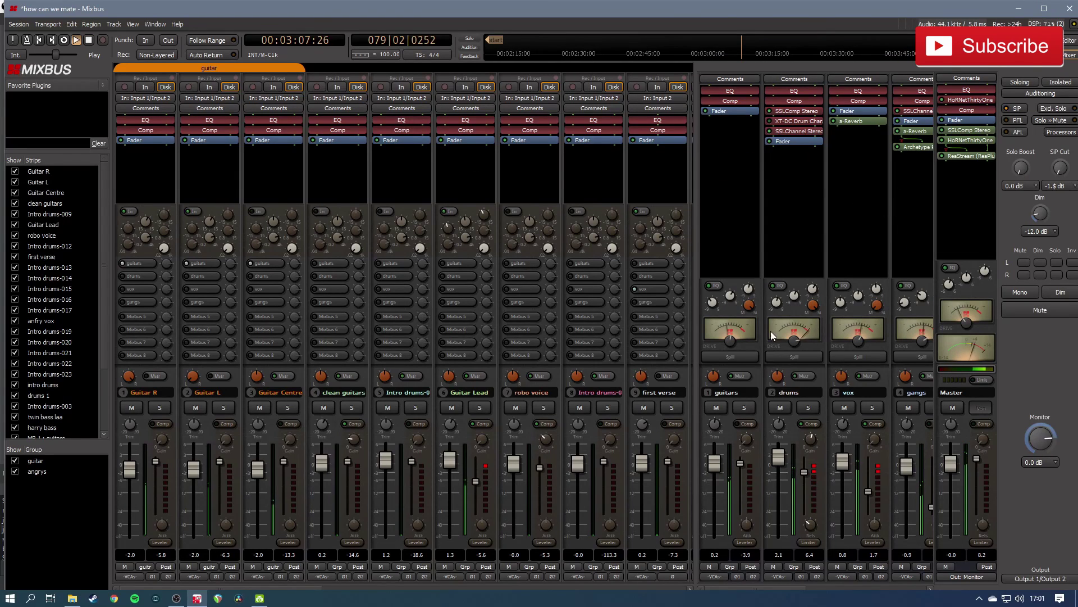
# Switch to the Editor timeline and back to the Mixer, then maximize the Mixbus window
pyautogui.click(1072, 44)
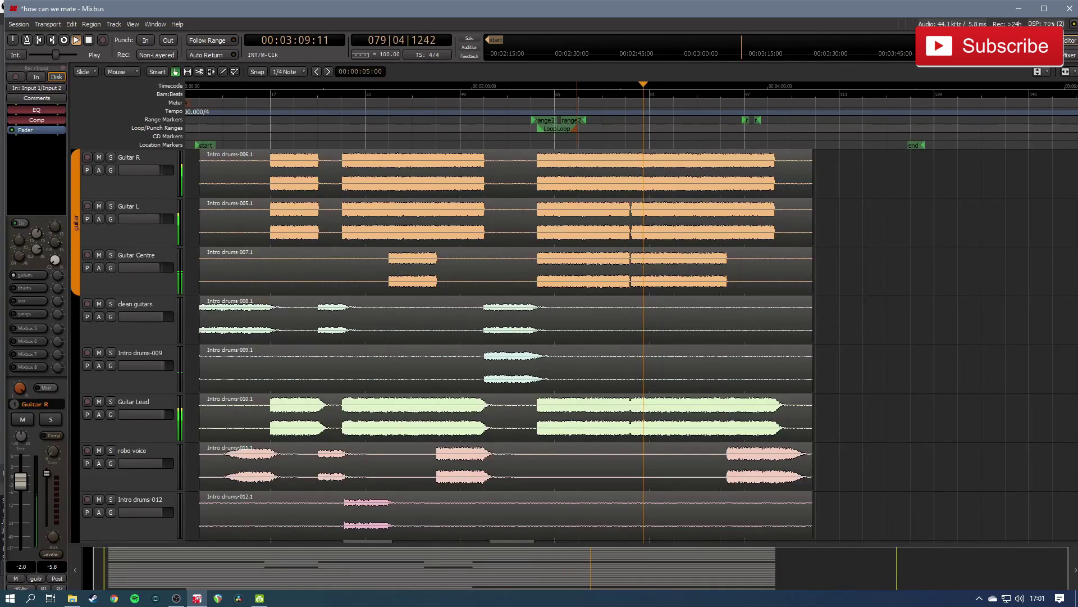
pyautogui.click(1072, 57)
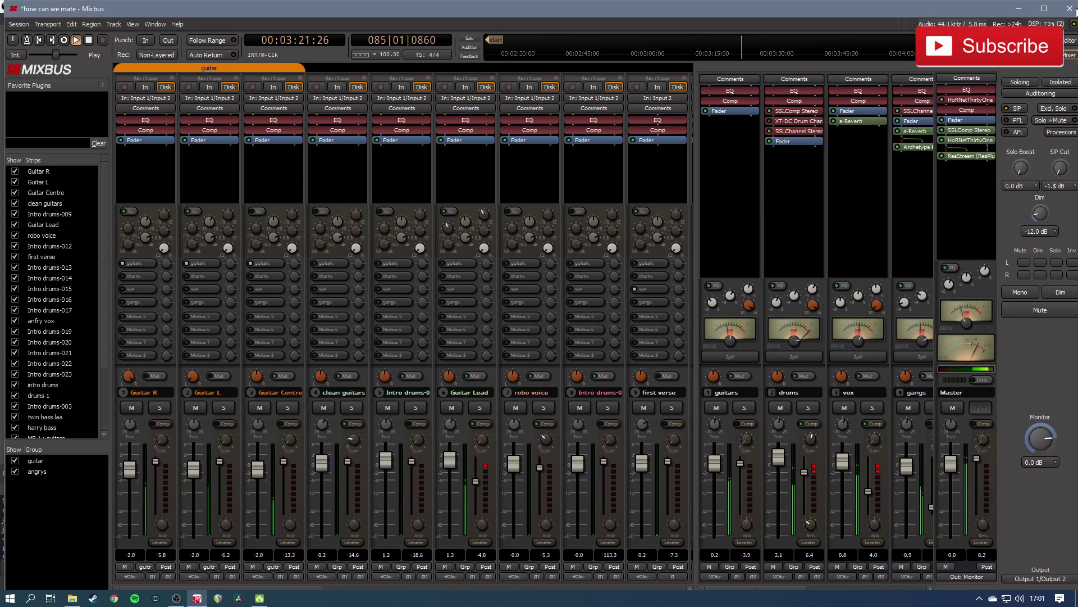
pyautogui.click(1045, 9)
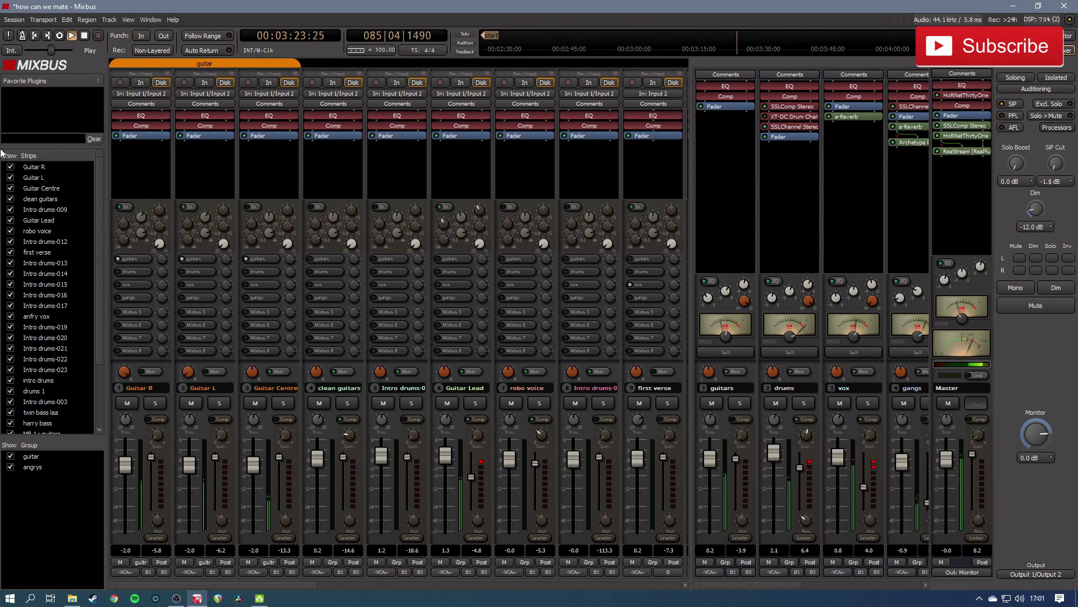